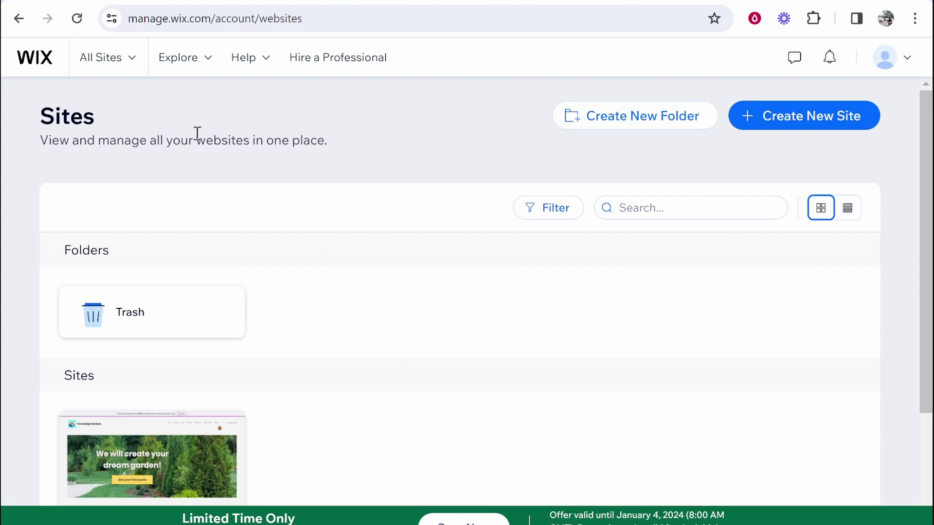
# Start a new site through the AI setup chat and give 'Grow Online' as its name.
pyautogui.click(819, 125)
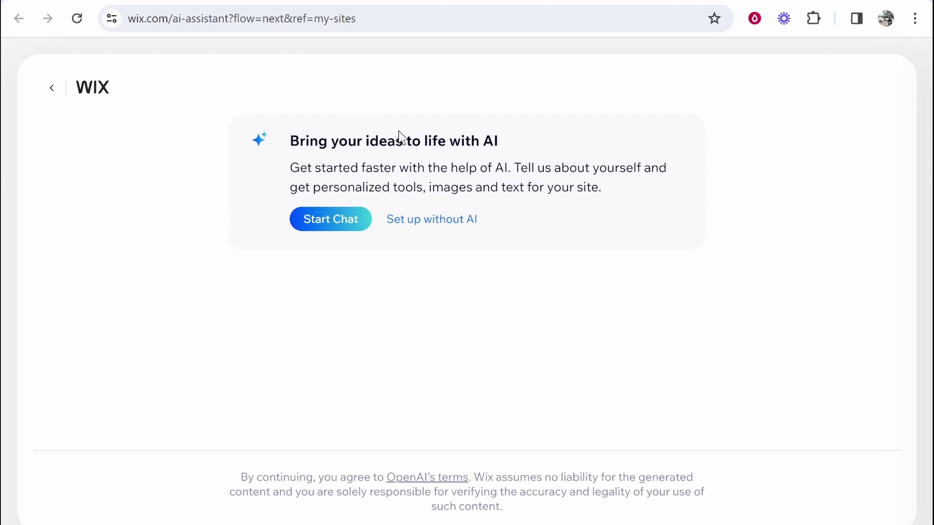
pyautogui.click(335, 224)
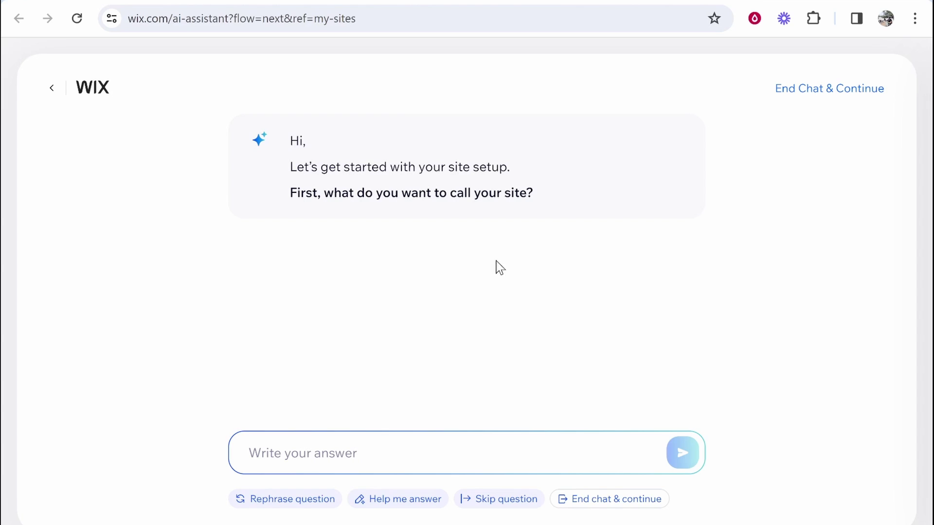
pyautogui.click(471, 446)
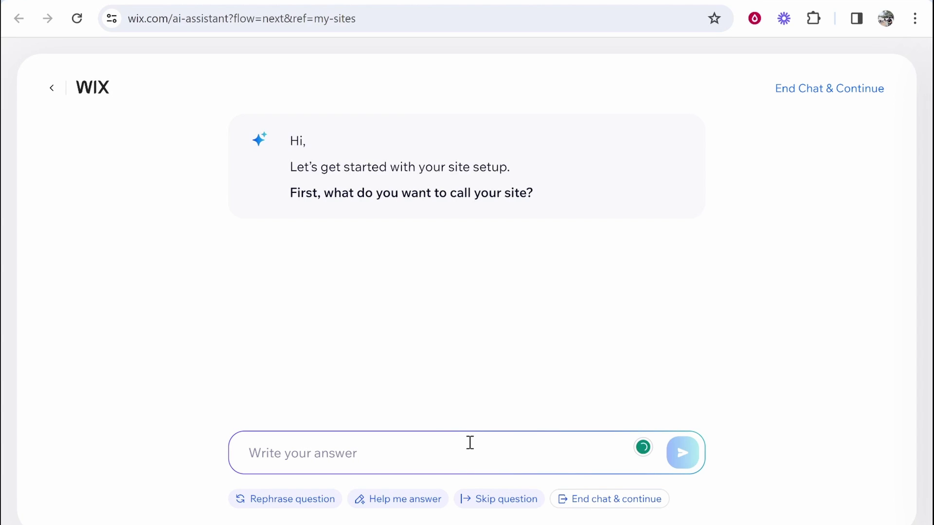
pyautogui.write('Grow Online')
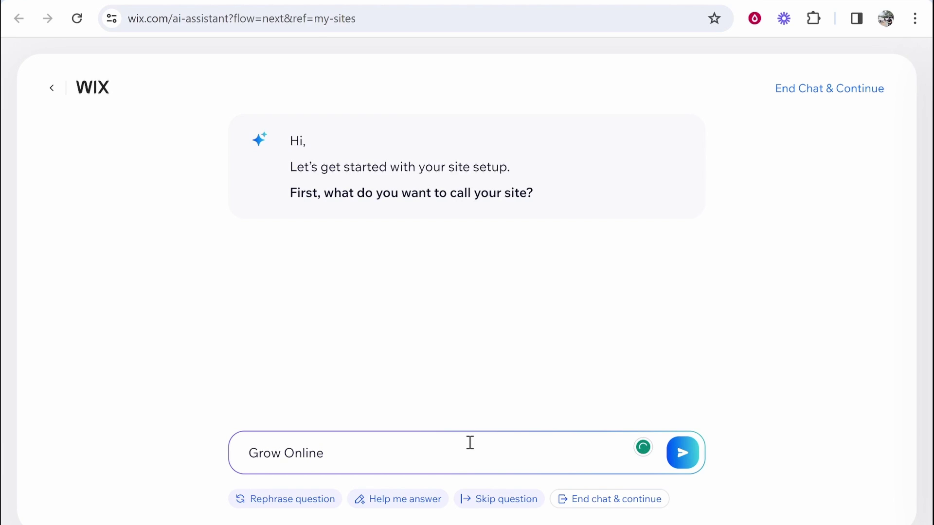
pyautogui.click(688, 456)
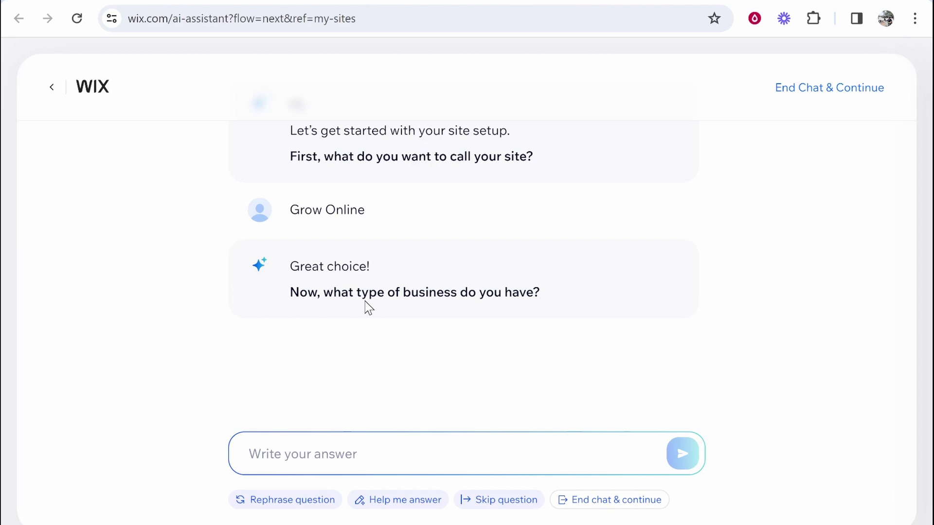
# Give 'YouTube Growth agency' as the business type and read the assistant's reply.
pyautogui.click(438, 444)
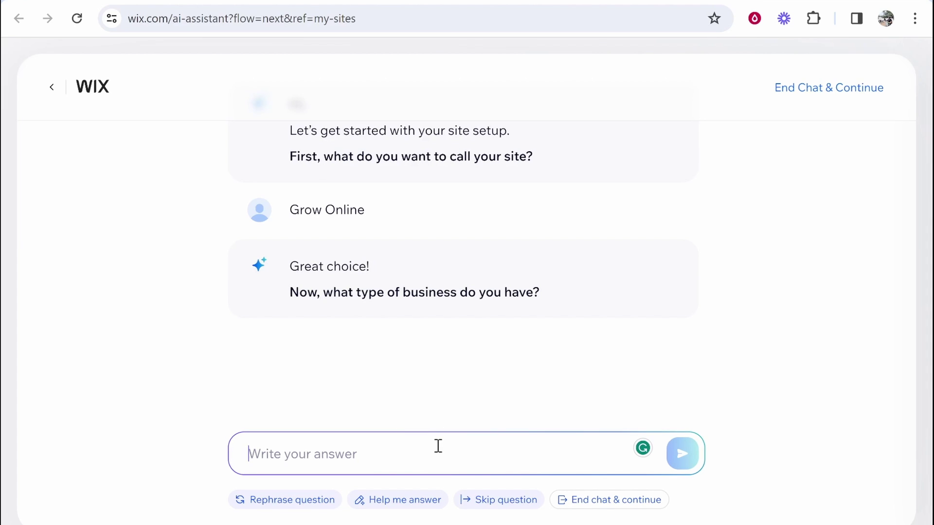
pyautogui.write('YouTube Growth ')
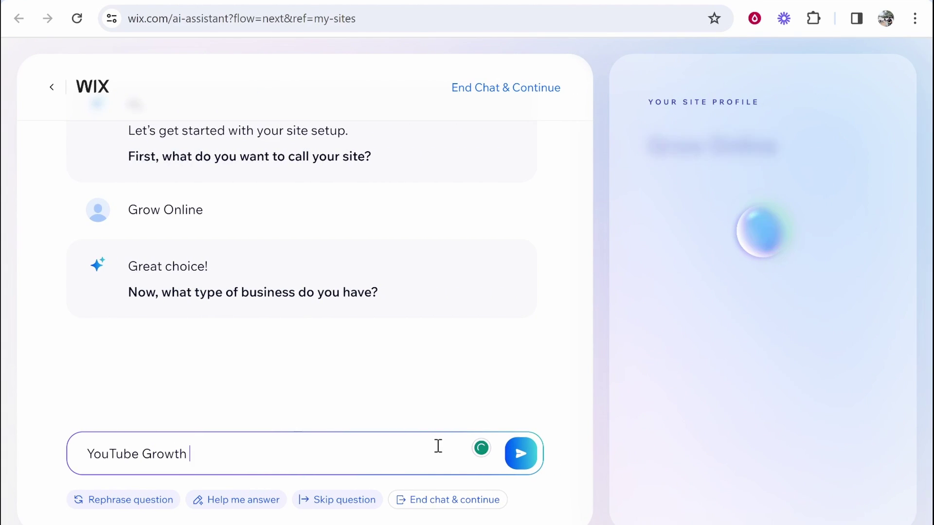
pyautogui.write('agency')
pyautogui.press('Return')
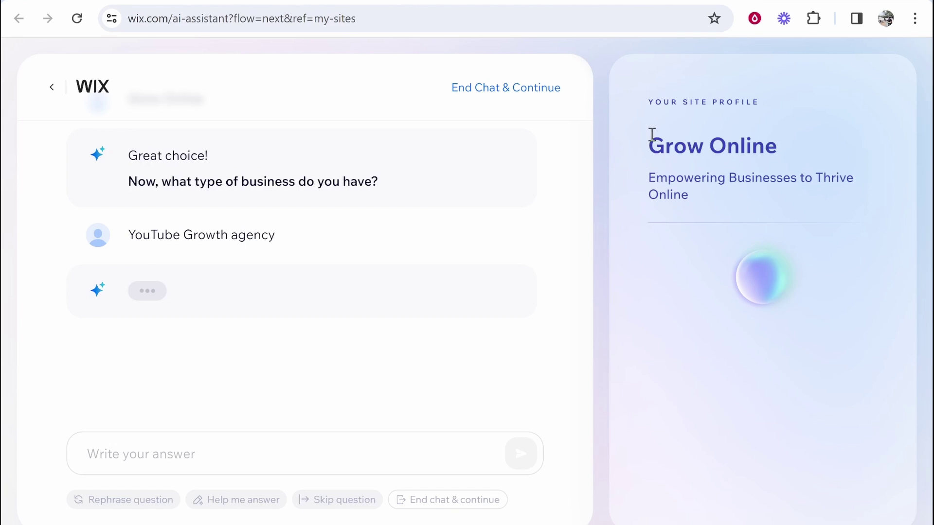
pyautogui.moveTo(652, 138); pyautogui.dragTo(798, 148)
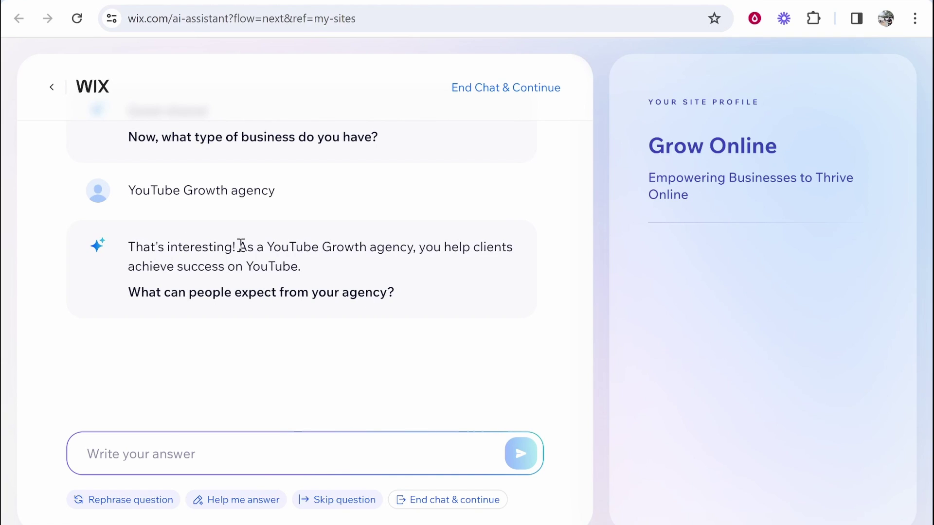
pyautogui.moveTo(243, 247); pyautogui.dragTo(414, 254)
pyautogui.click(308, 273)
pyautogui.moveTo(130, 266); pyautogui.dragTo(302, 267)
pyautogui.click(302, 267)
pyautogui.moveTo(116, 296); pyautogui.dragTo(408, 298)
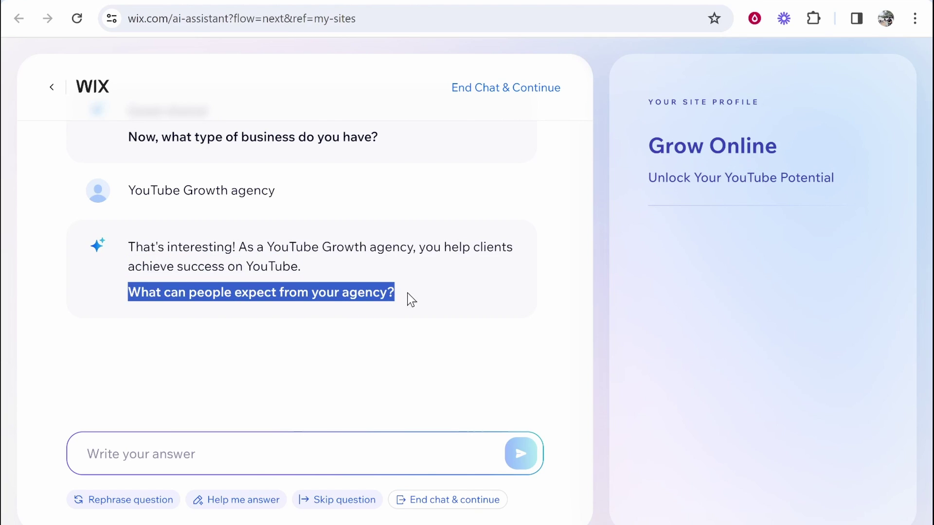
pyautogui.click(409, 298)
# Describe the agency: better thumbnails and viewer retention to help small creators get more views.
pyautogui.click(286, 443)
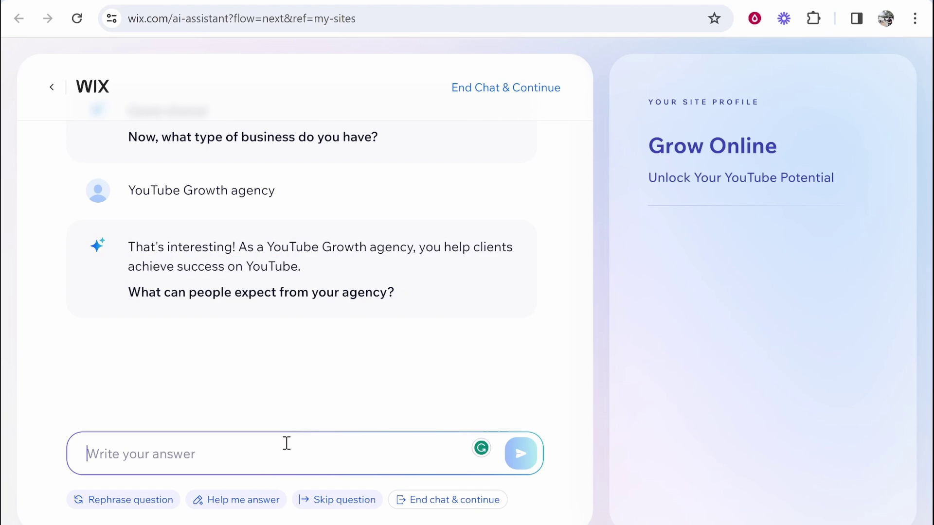
pyautogui.write('We will take smal')
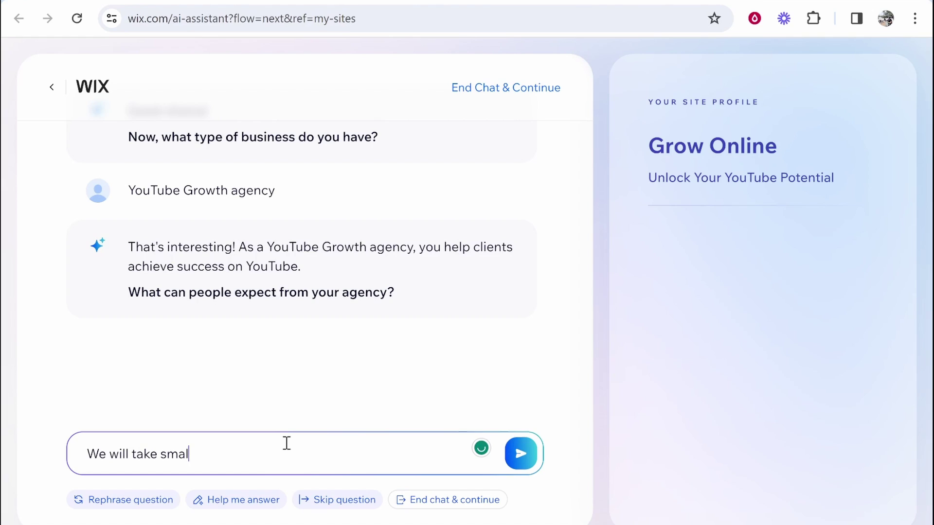
pyautogui.write('ler youtube creators')
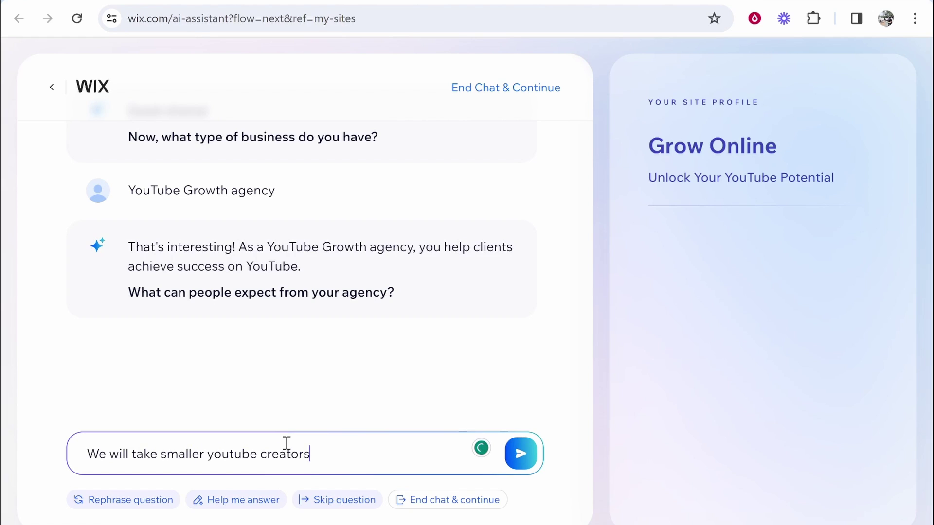
pyautogui.write(' that make goog ')
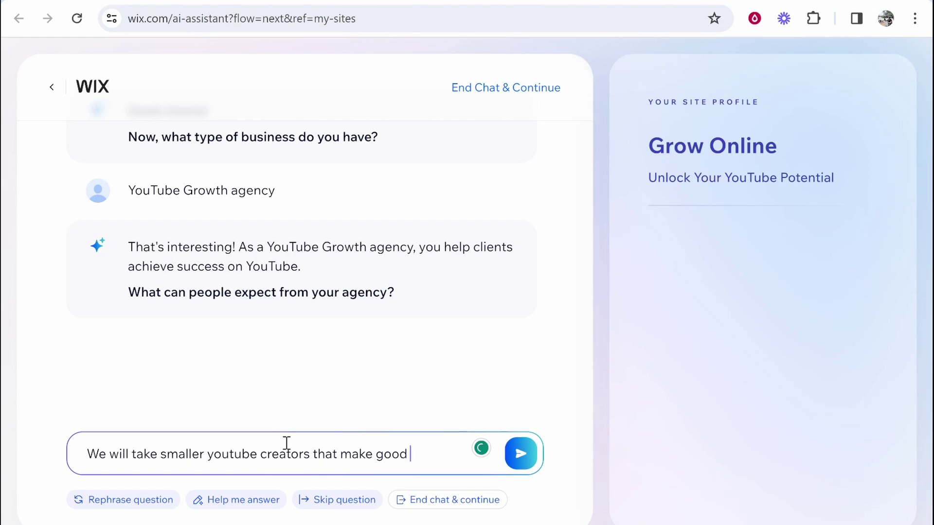
pyautogui.write('videos and icreate bett')
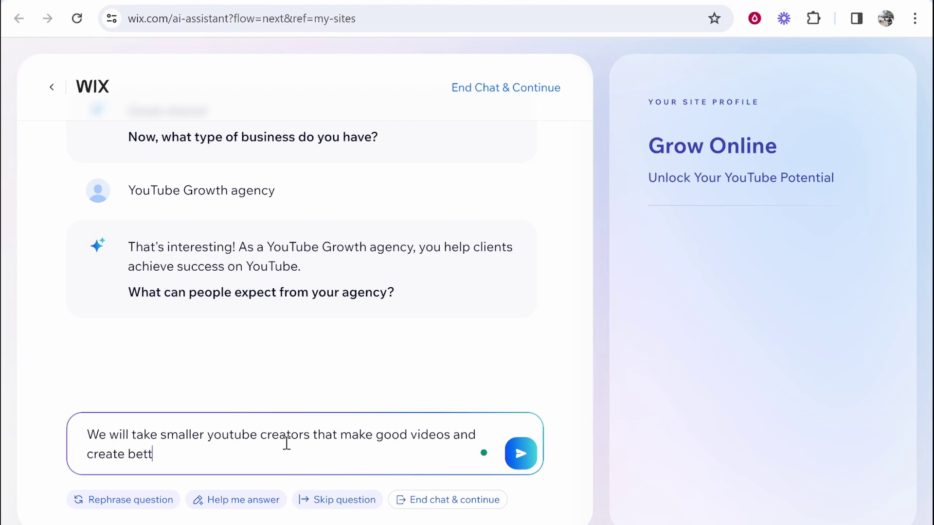
pyautogui.write('er thumbnails/ti')
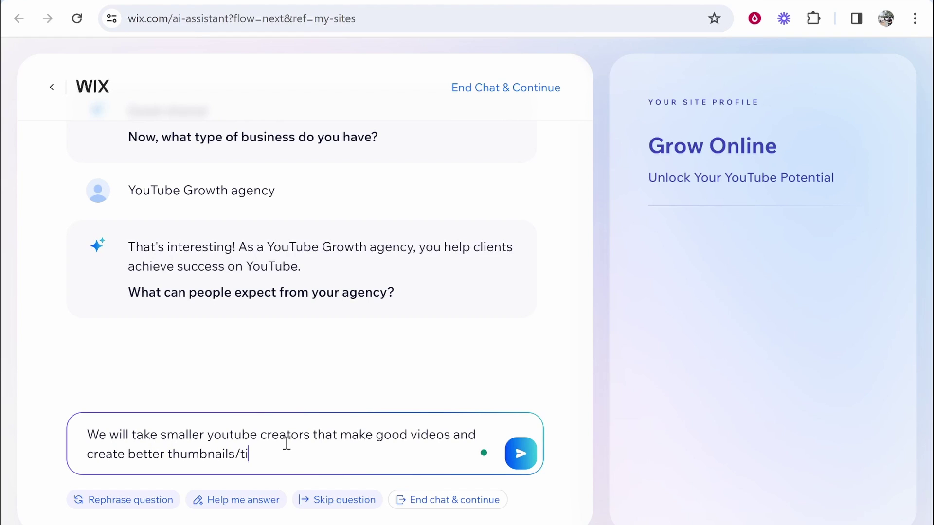
pyautogui.write('tles and structiure their vieos in w a')
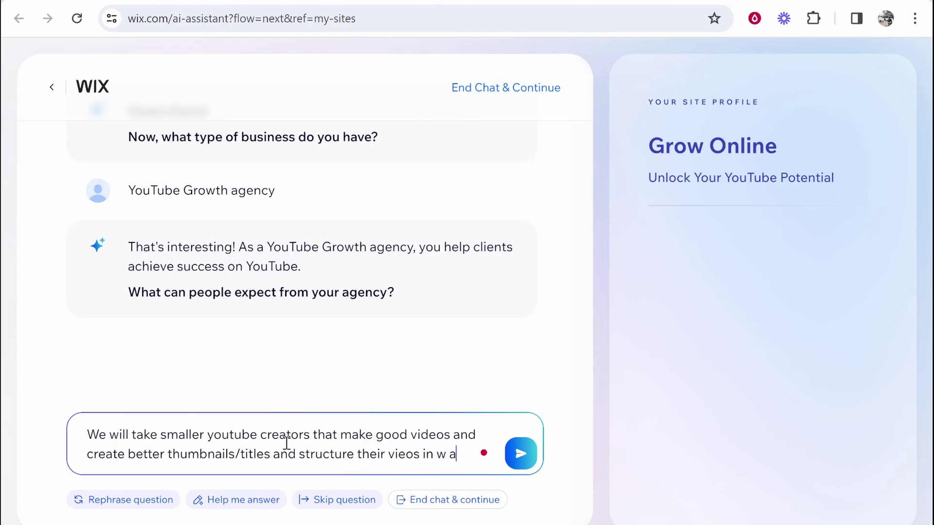
pyautogui.write('y')
pyautogui.press('BackSpace')
pyautogui.press('BackSpace')
pyautogui.press('BackSpace')
pyautogui.press('BackSpace')
pyautogui.write('a way to increase t')
pyautogui.press('BackSpace')
pyautogui.write('view')
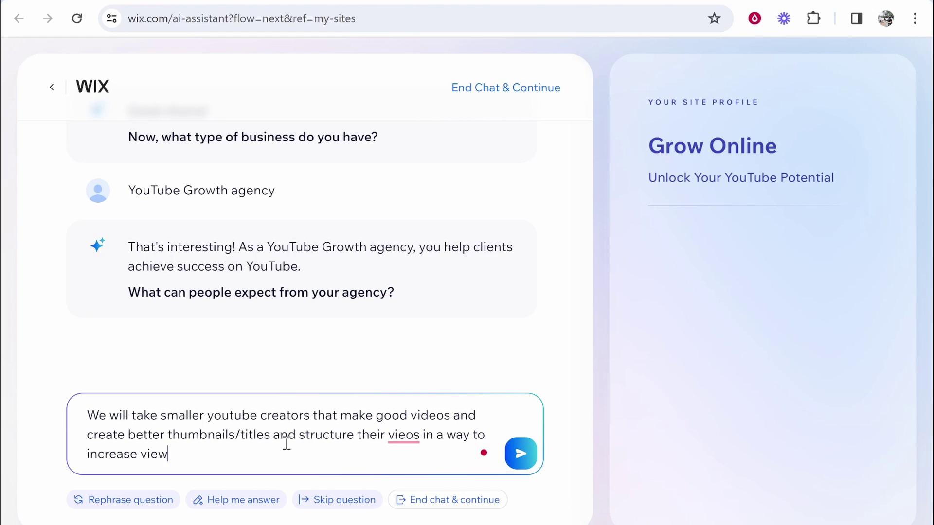
pyautogui.write('er retention, ')
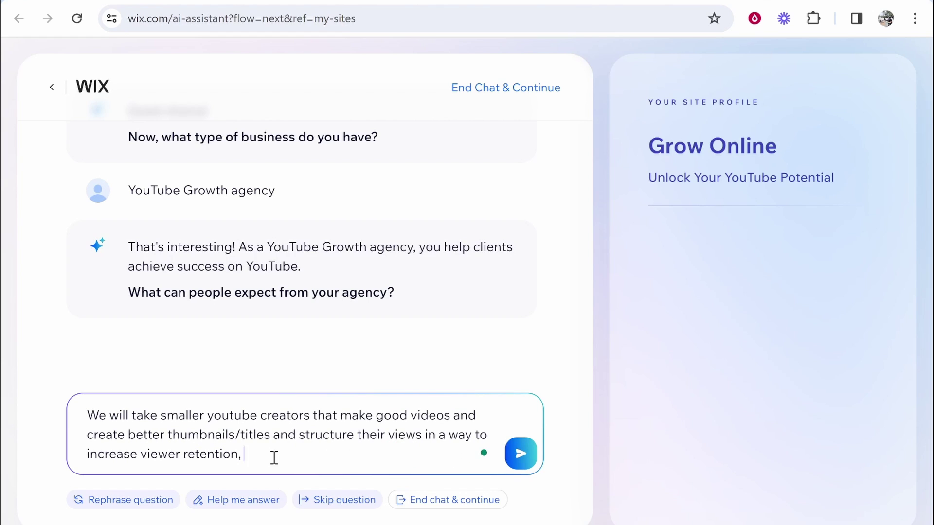
pyautogui.write('thus helping them ')
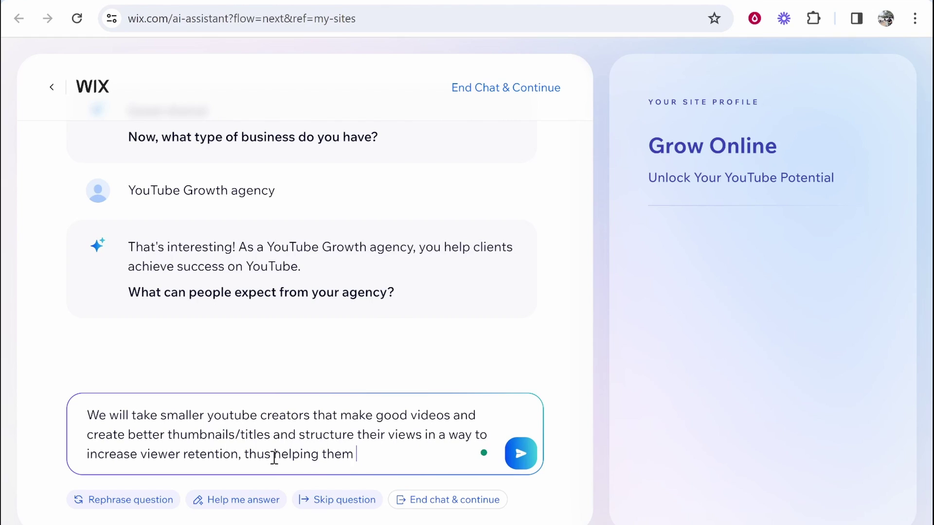
pyautogui.write('get more view')
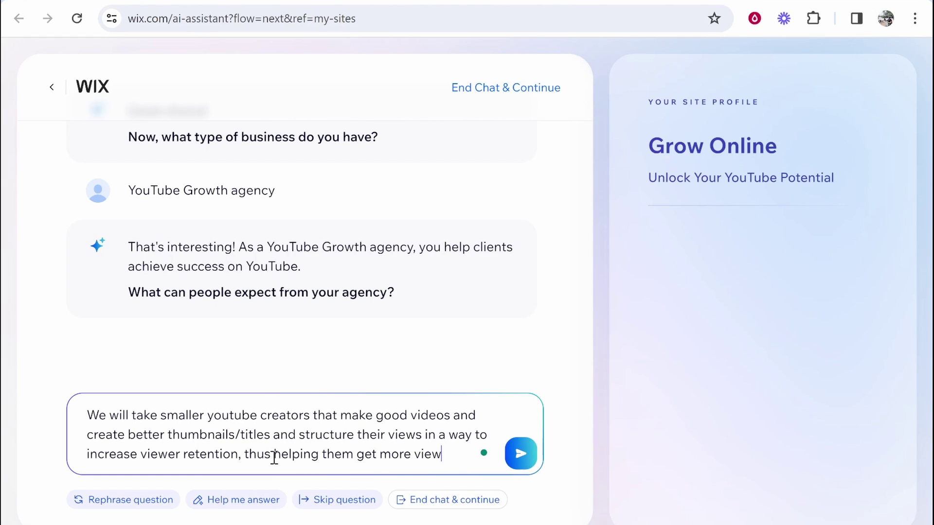
pyautogui.write('s')
pyautogui.moveTo(471, 463); pyautogui.dragTo(122, 392)
pyautogui.click(295, 435)
pyautogui.click(524, 456)
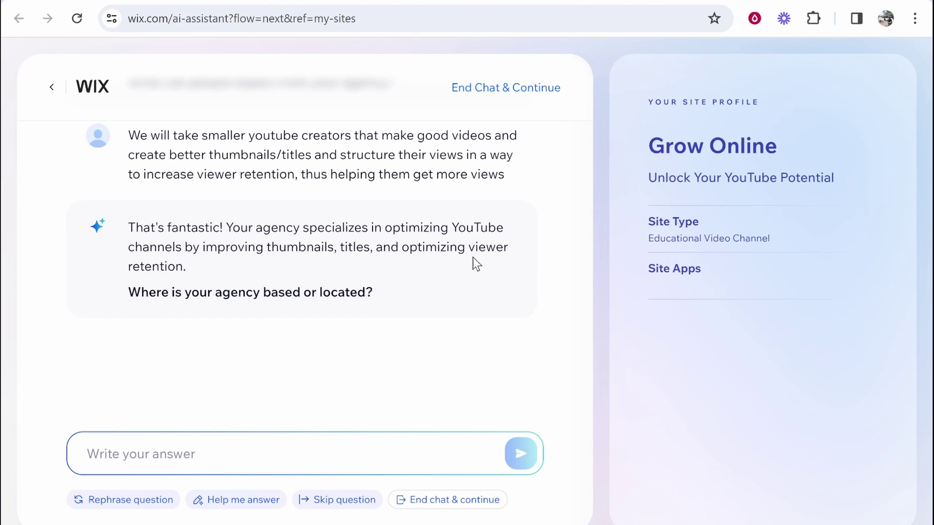
# Answer UK as the agency's location.
pyautogui.click(265, 444)
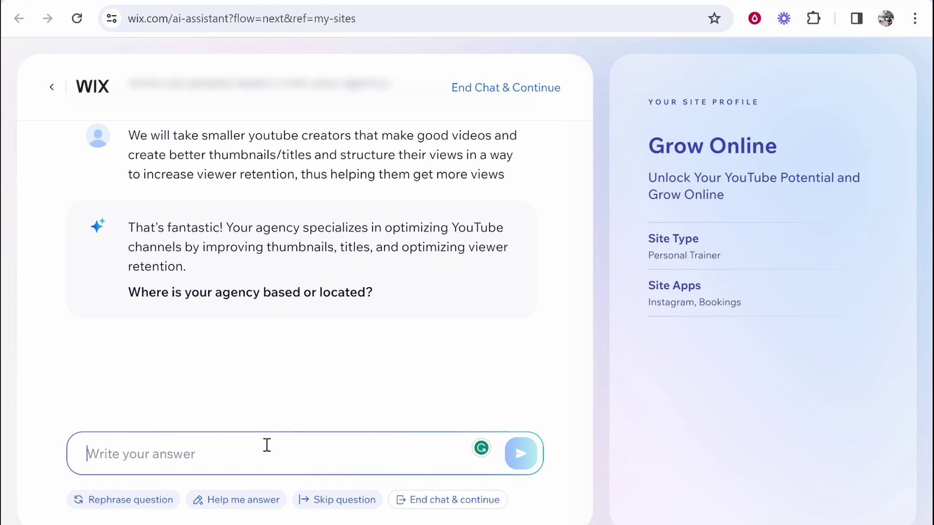
pyautogui.write('UK')
pyautogui.press('BackSpace')
pyautogui.write('K')
pyautogui.press('Return')
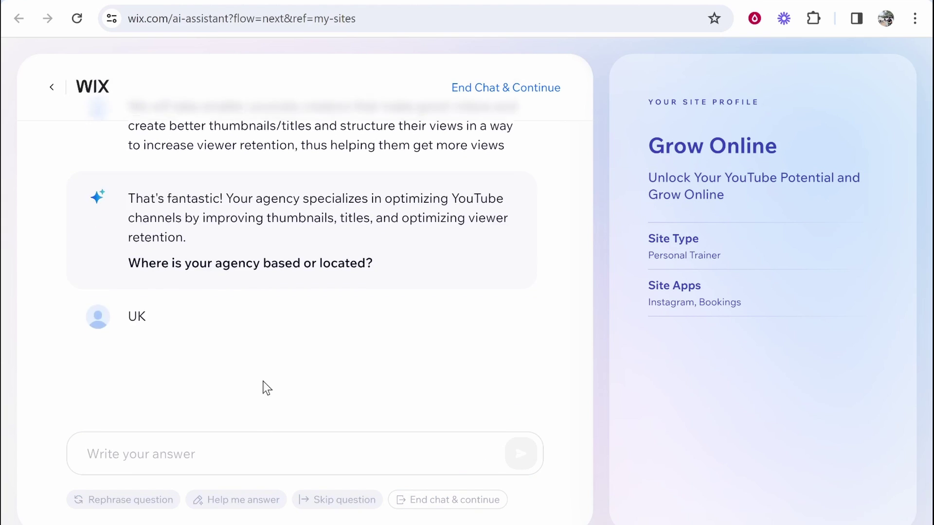
# Give 'We work 1 on 1 with youtubers' as the agency's selling point.
pyautogui.doubleClick(139, 234)
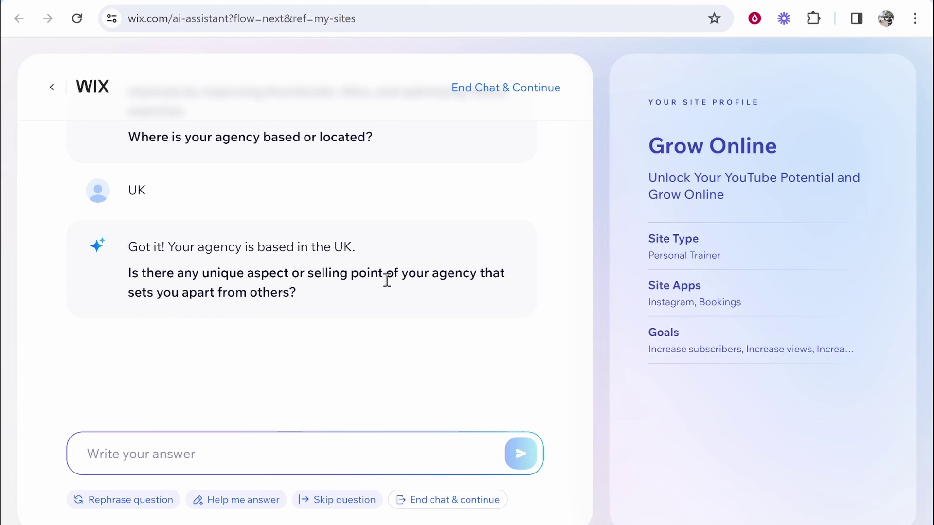
pyautogui.write('We work 1')
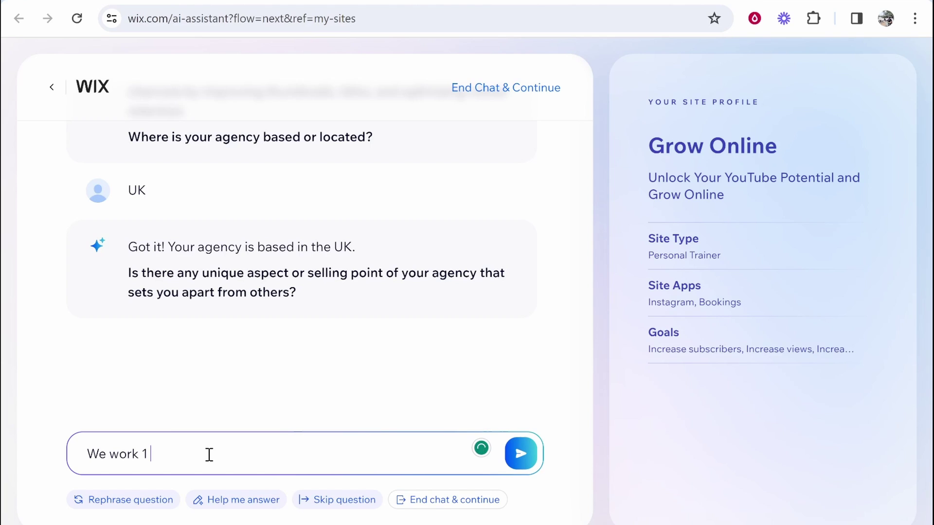
pyautogui.write(' on 2')
pyautogui.press('BackSpace')
pyautogui.write('1 with youtubers')
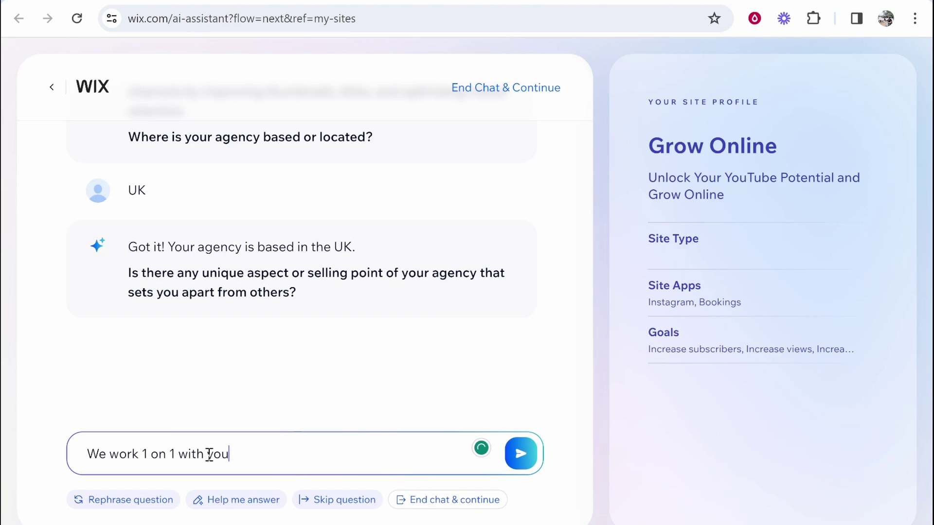
pyautogui.press('Return')
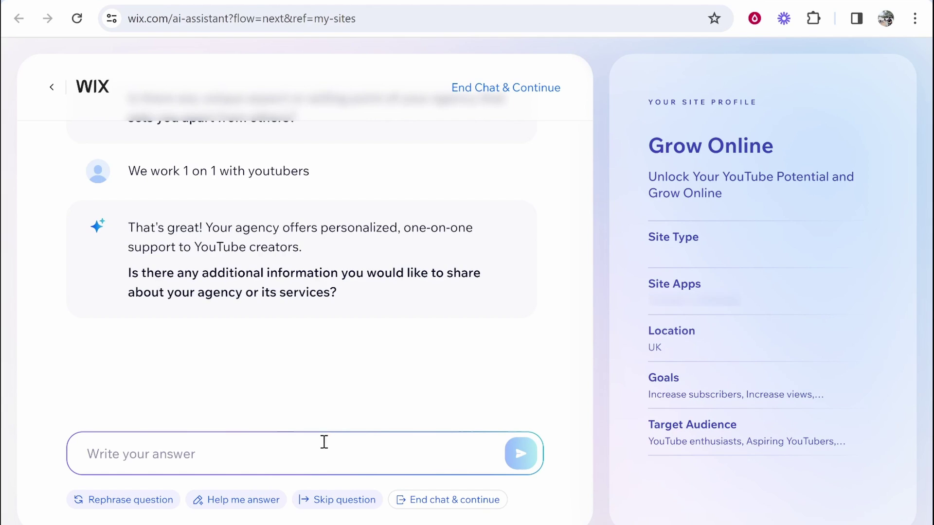
# Answer No to the final question to complete the site profile.
pyautogui.write('No#')
pyautogui.press('Return')
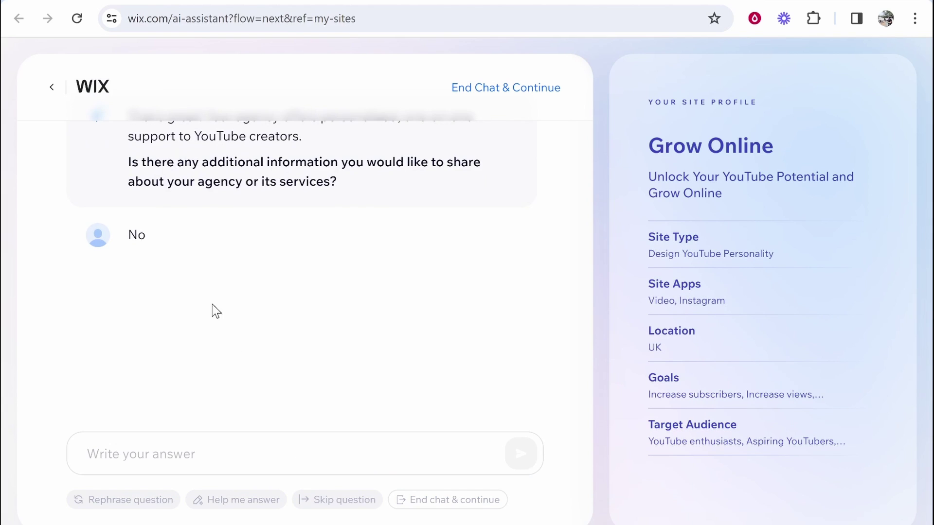
pyautogui.doubleClick(135, 236)
pyautogui.click(134, 236)
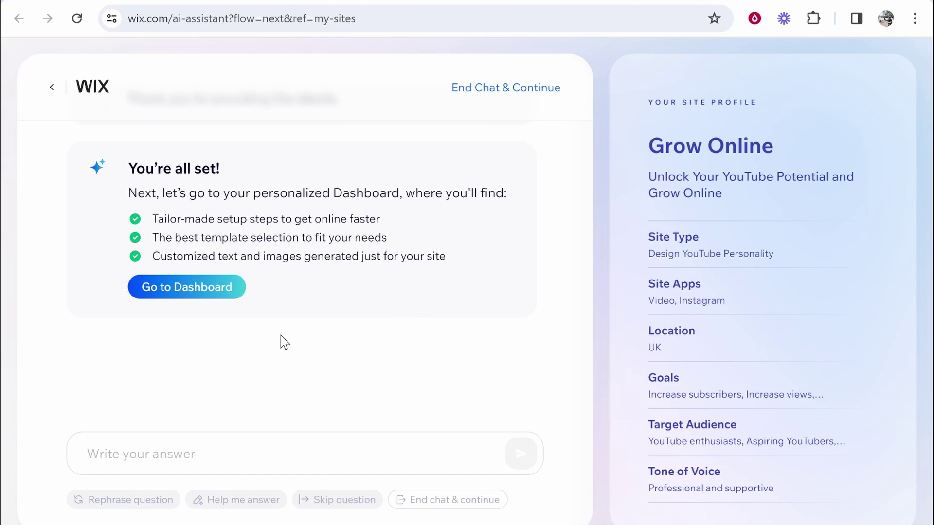
# Go to the personalized Grow Online dashboard and let the site content generate.
pyautogui.moveTo(137, 169); pyautogui.dragTo(229, 176)
pyautogui.click(229, 175)
pyautogui.click(200, 292)
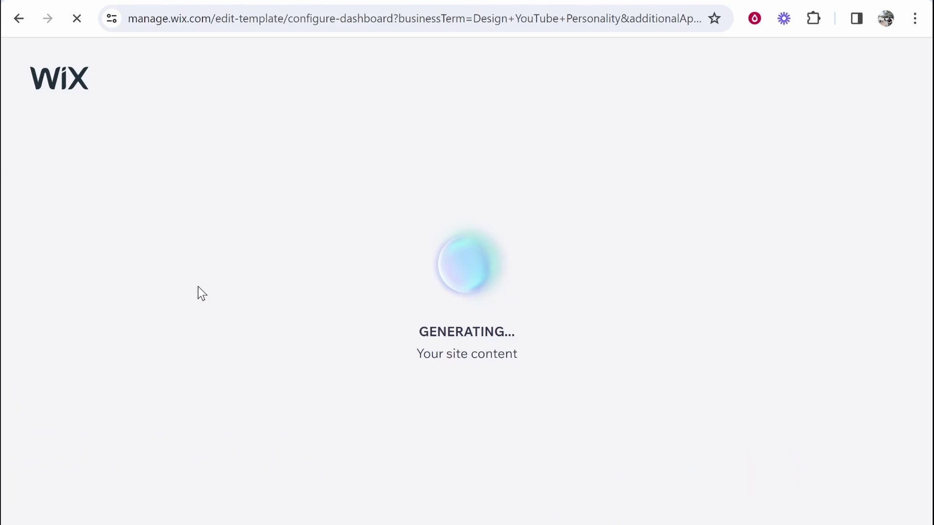
pyautogui.moveTo(524, 336); pyautogui.dragTo(385, 339)
pyautogui.click(390, 329)
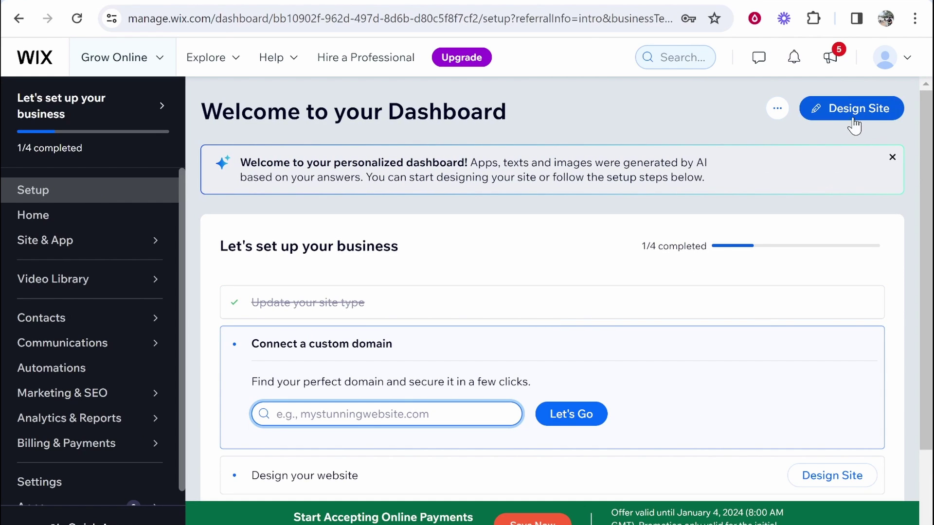
# Choose Design Site and let Wix create the site for you.
pyautogui.click(868, 116)
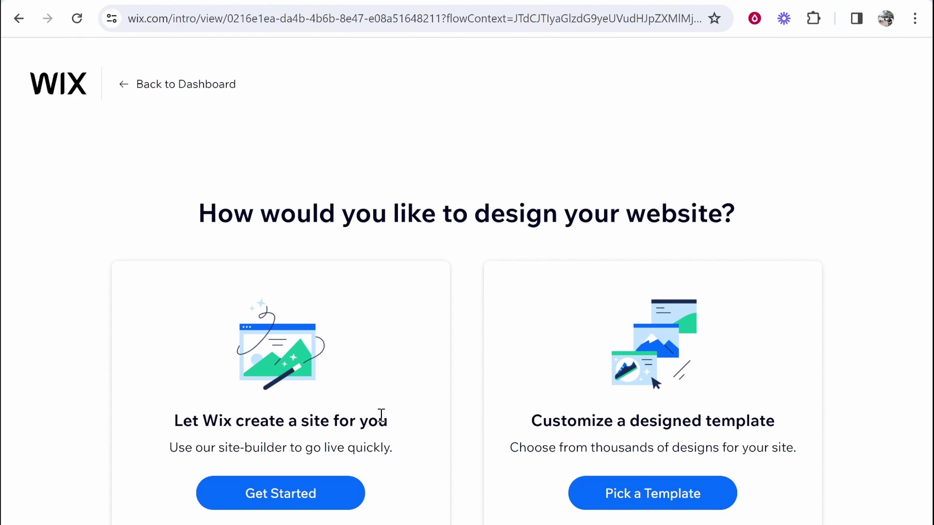
pyautogui.moveTo(381, 415); pyautogui.dragTo(233, 409)
pyautogui.click(233, 409)
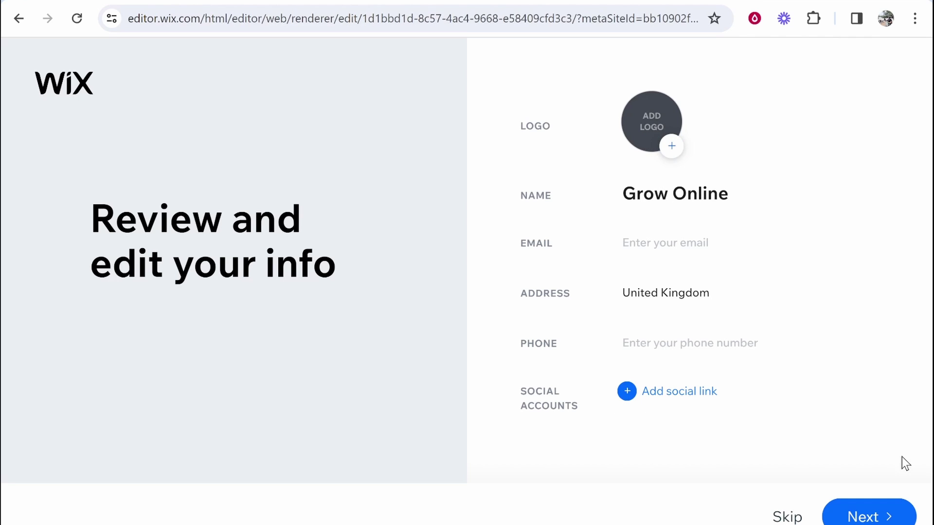
# Accept the prefilled Grow Online business info and continue to the themes.
pyautogui.click(876, 520)
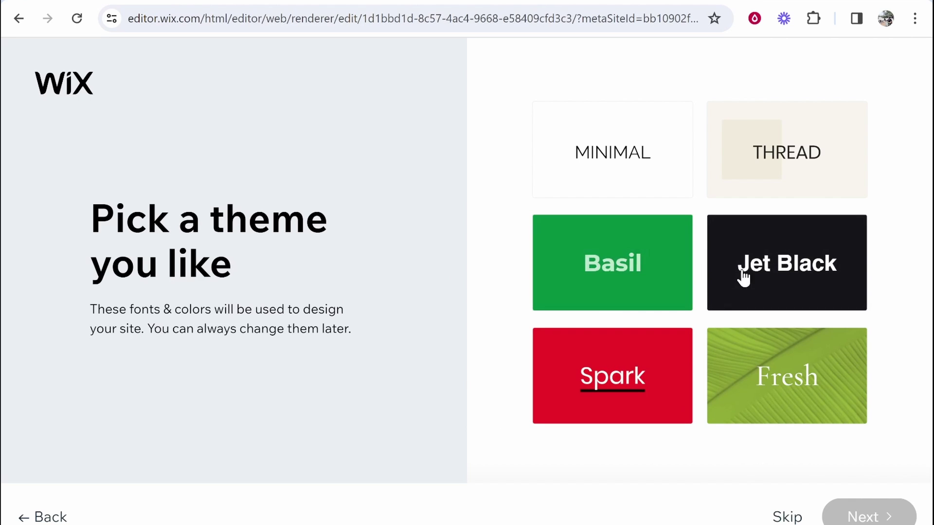
# Pick the Jet Black theme and the right-hand Grow Online homepage design.
pyautogui.click(775, 263)
pyautogui.click(897, 521)
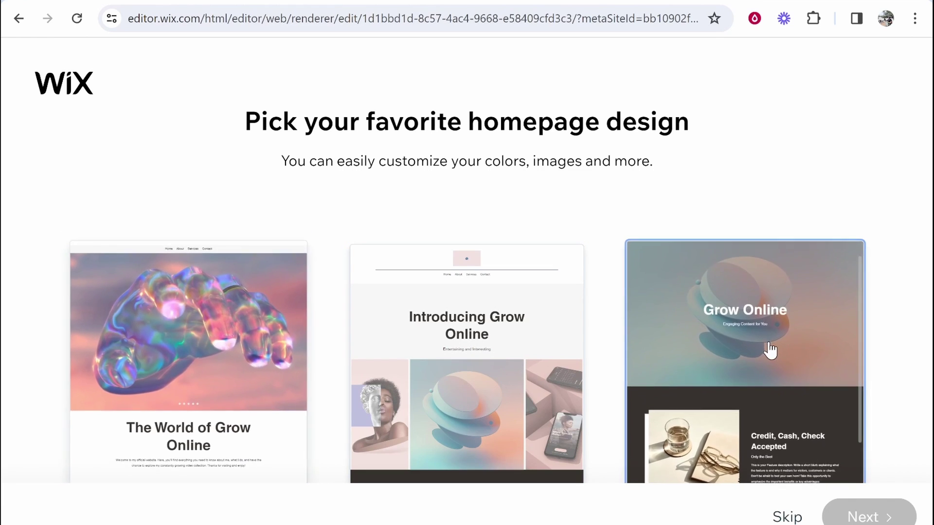
pyautogui.click(783, 359)
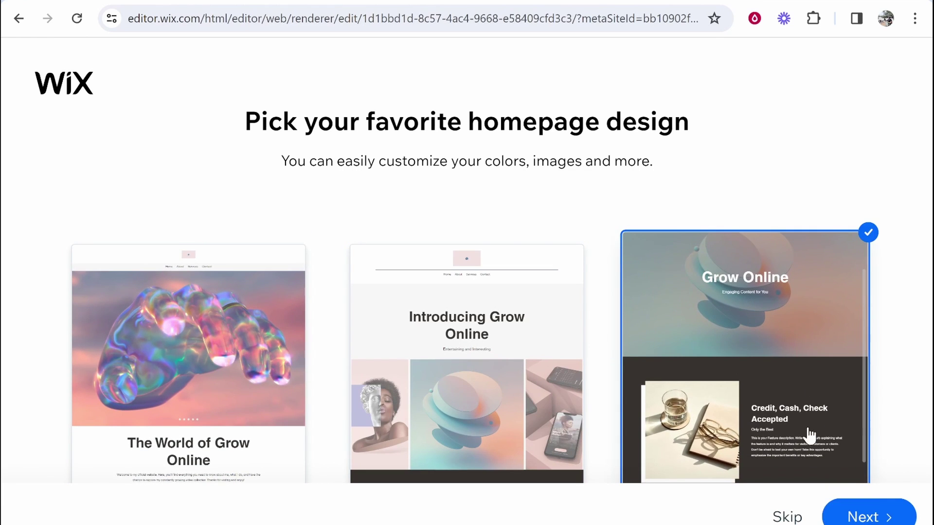
pyautogui.click(853, 515)
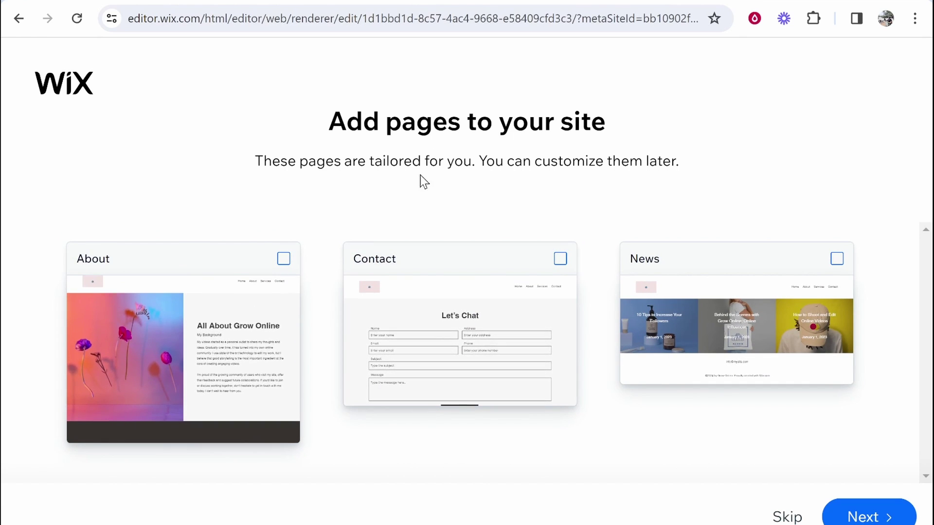
# Add About and Contact pages, build the site, and open it in the editor.
pyautogui.click(284, 260)
pyautogui.click(563, 257)
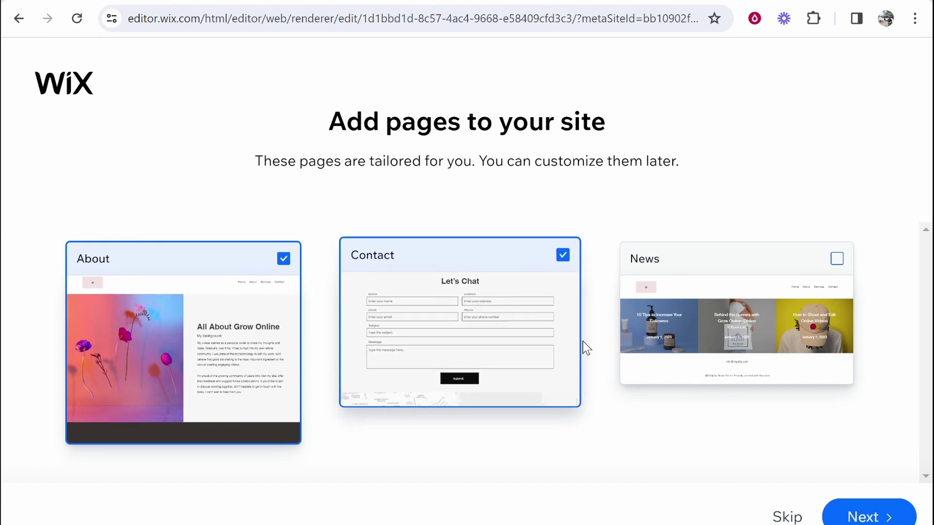
pyautogui.click(890, 515)
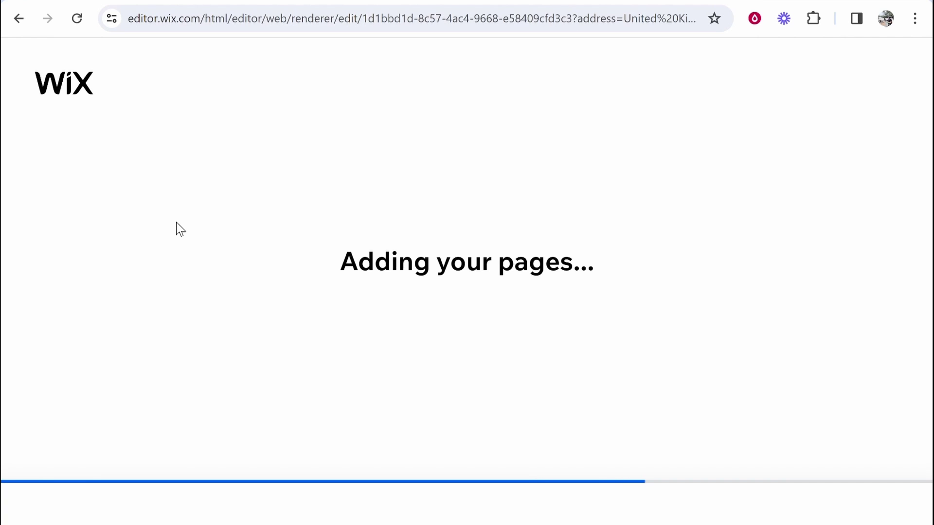
pyautogui.click(235, 314)
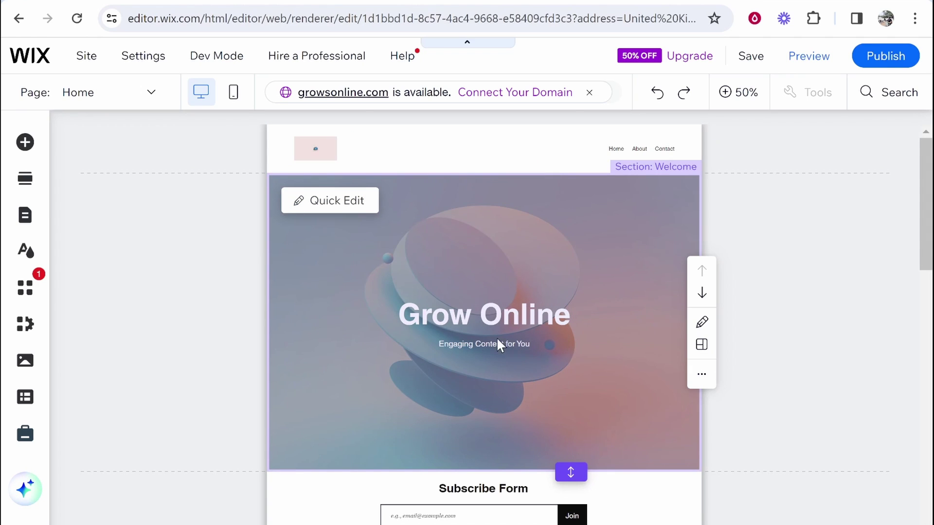
pyautogui.scroll(-3, 653, 271)
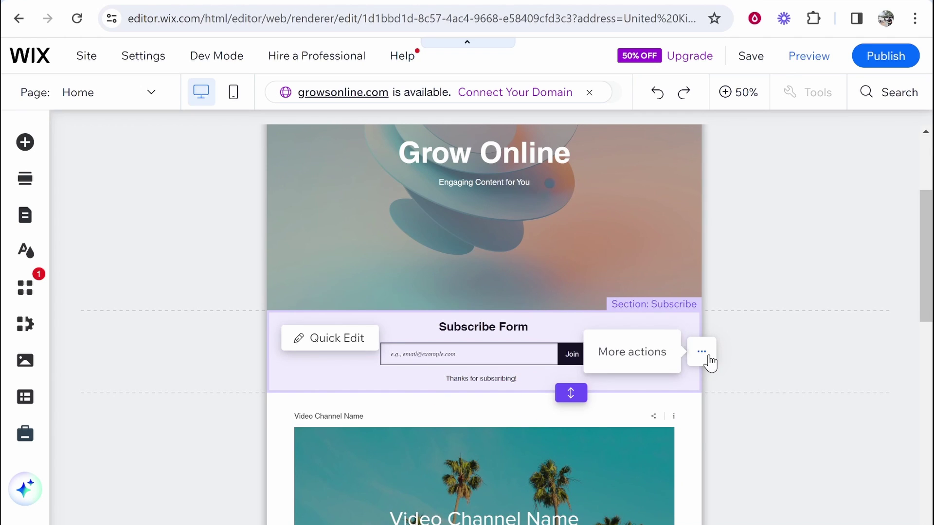
pyautogui.click(703, 353)
pyautogui.click(577, 447)
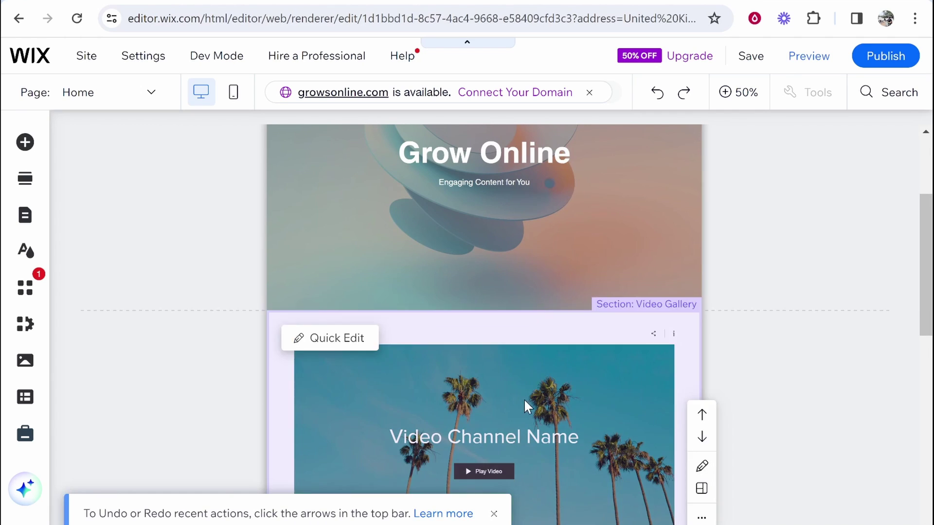
pyautogui.scroll(-3, 517, 252)
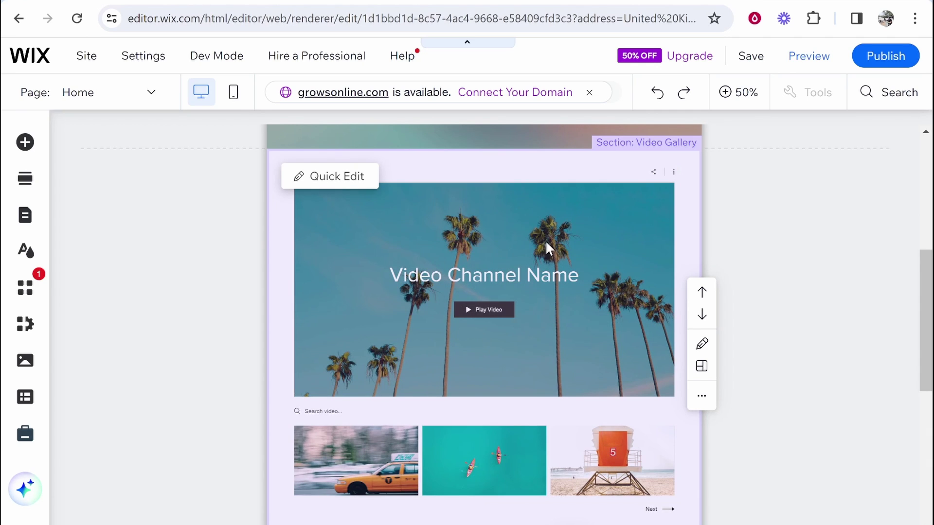
pyautogui.scroll(-2, 526, 321)
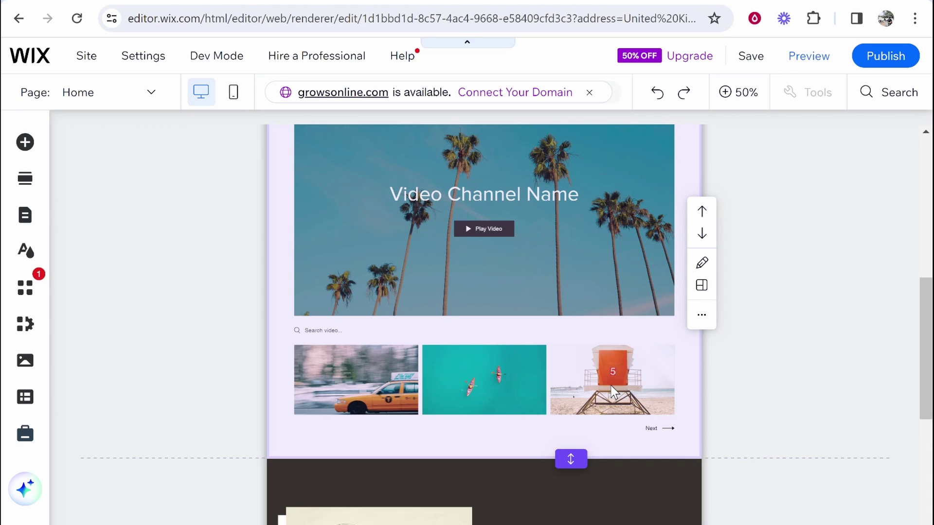
pyautogui.scroll(-4, 525, 336)
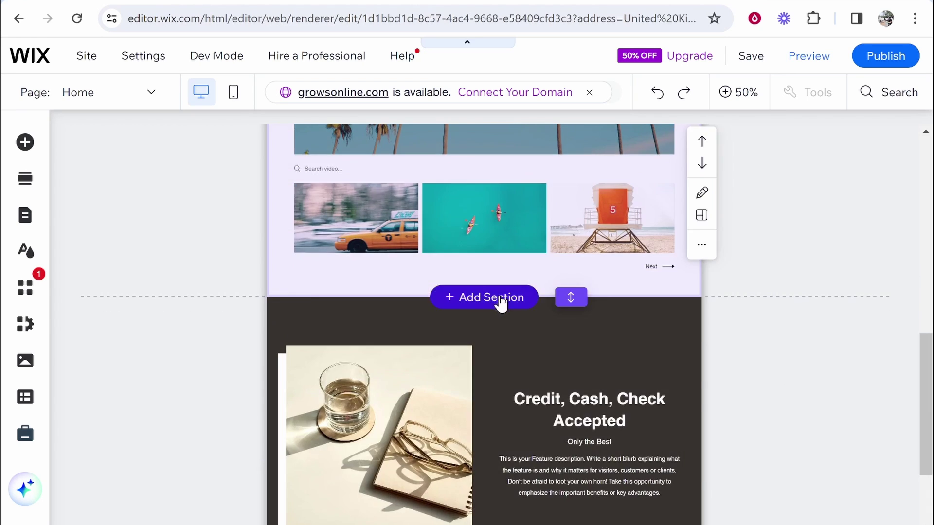
pyautogui.scroll(-2, 535, 321)
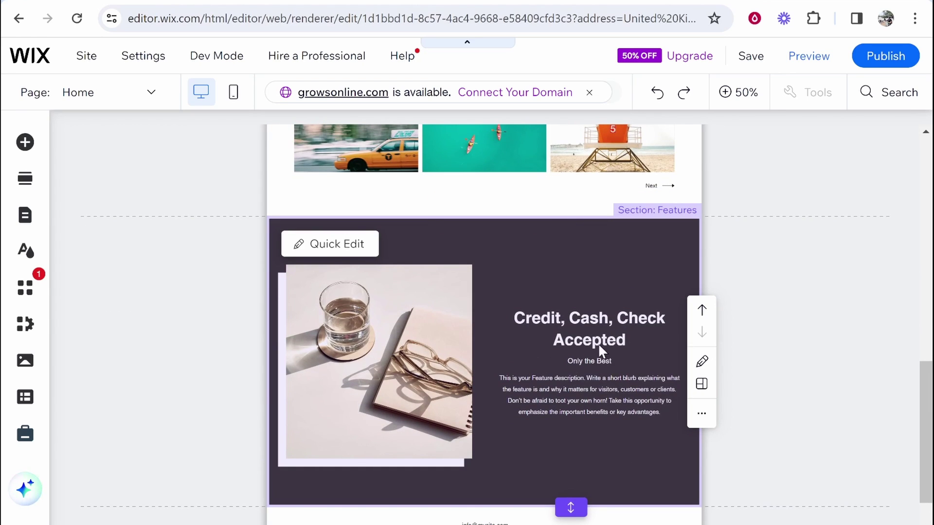
pyautogui.click(603, 319)
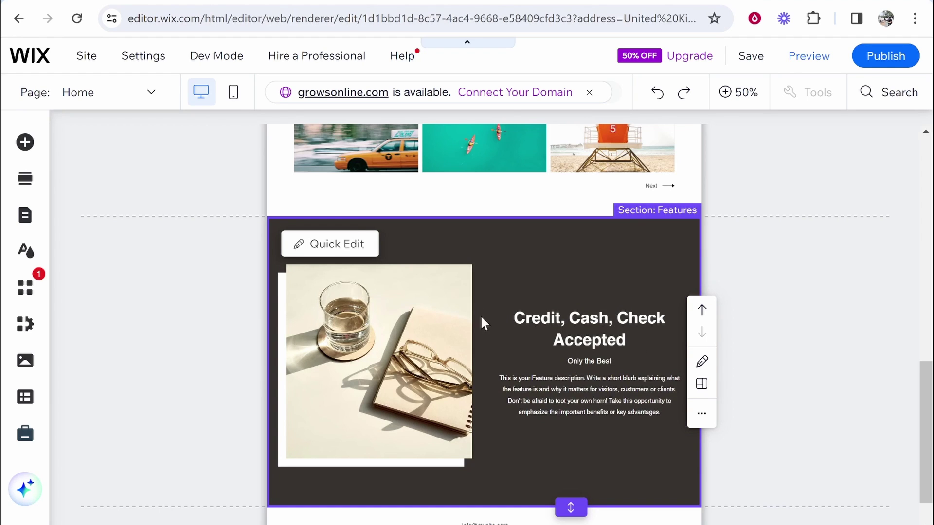
pyautogui.scroll(-1, 579, 334)
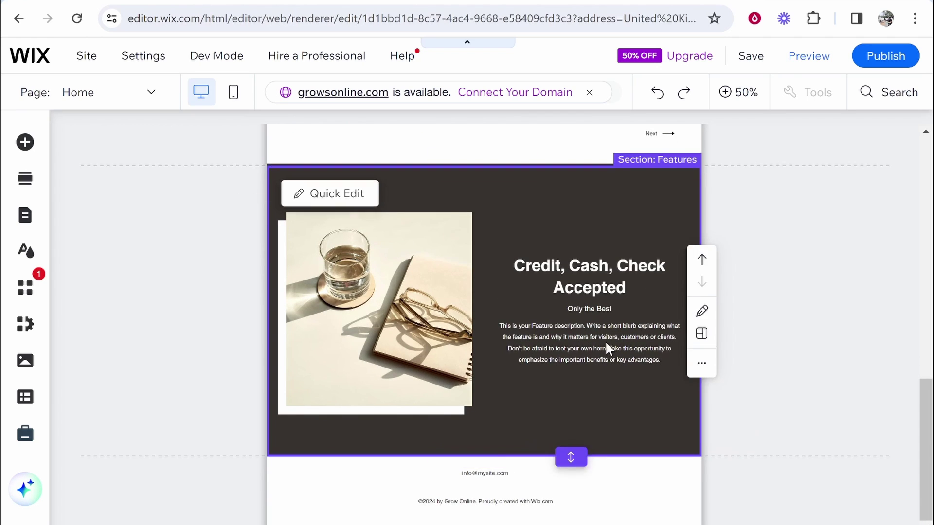
pyautogui.scroll(10, 607, 348)
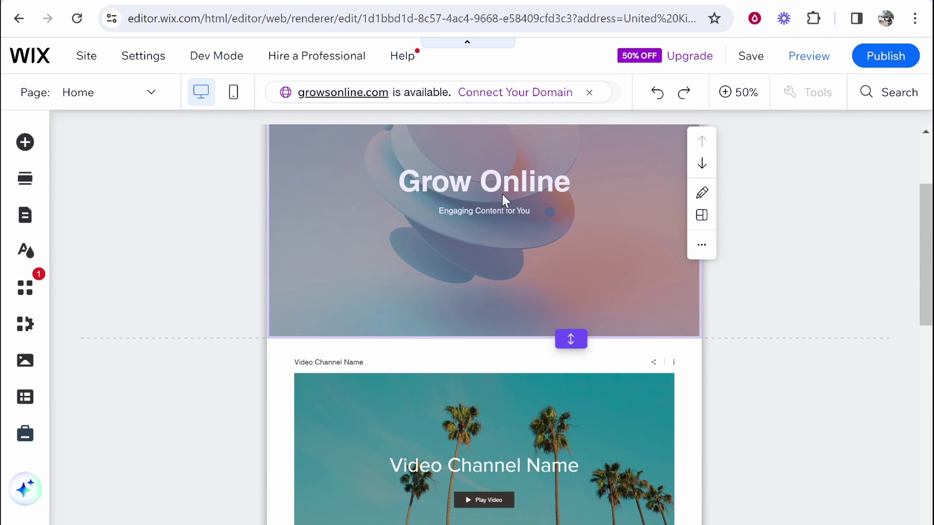
pyautogui.scroll(-6, 501, 193)
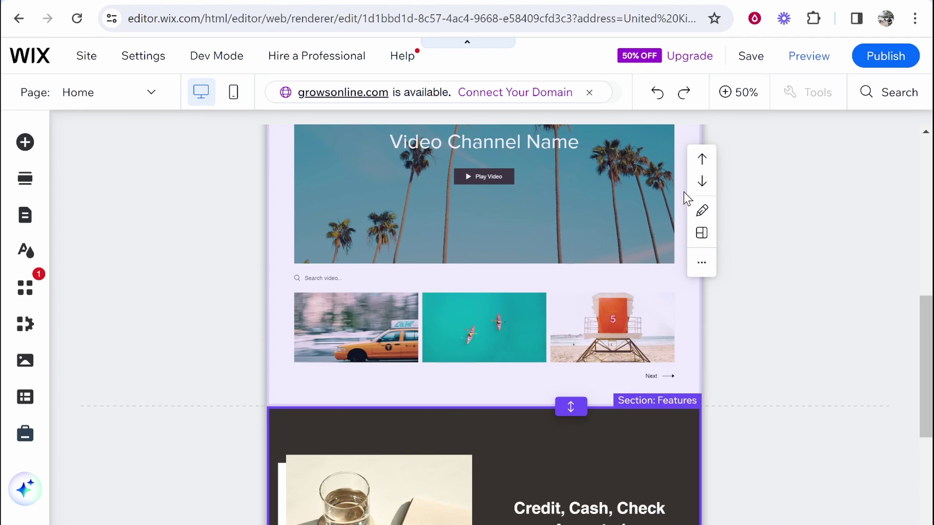
pyautogui.click(702, 211)
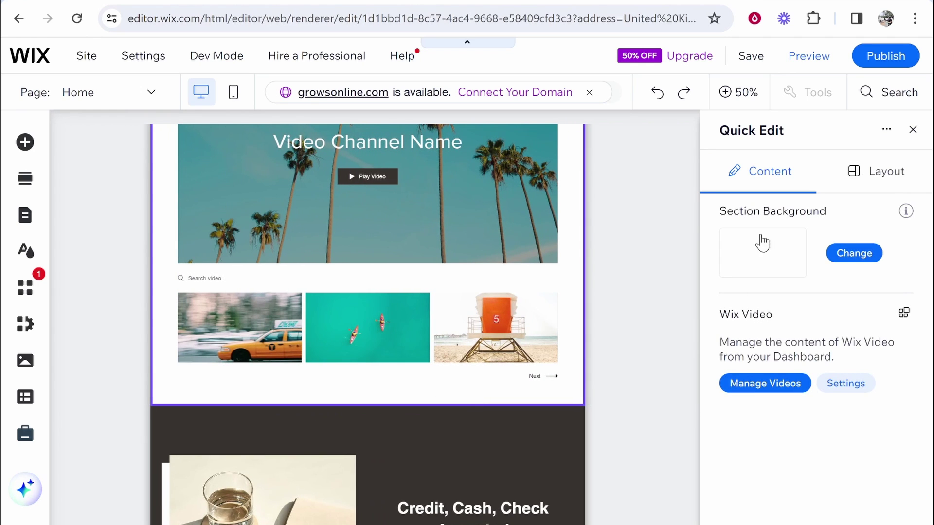
pyautogui.click(878, 172)
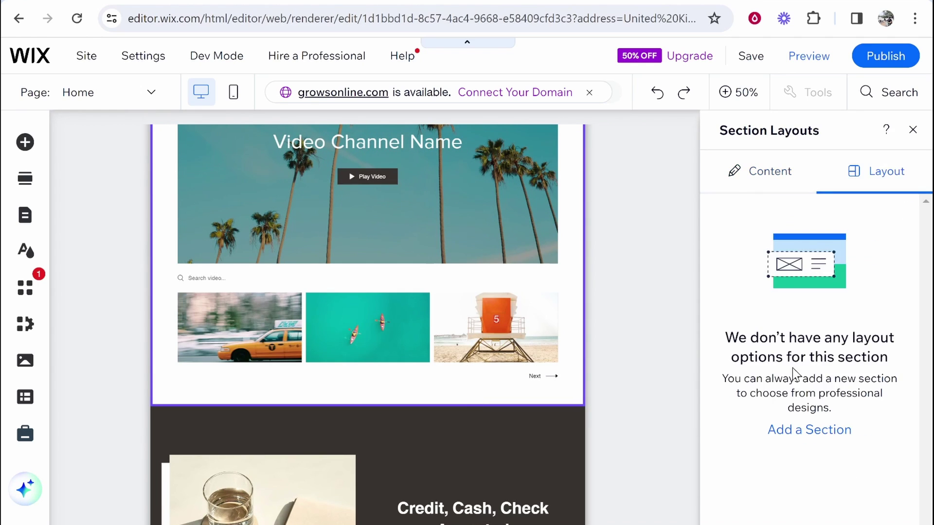
pyautogui.click(762, 171)
pyautogui.click(783, 384)
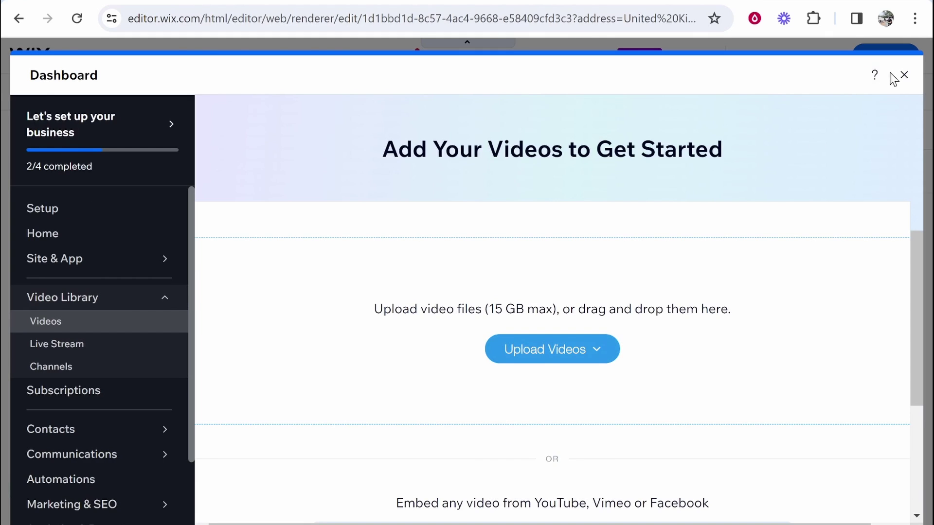
pyautogui.click(904, 76)
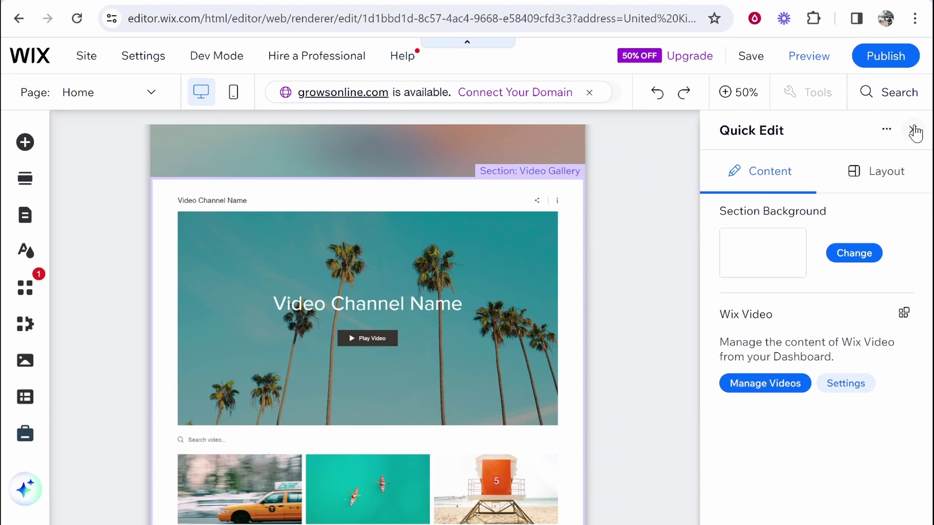
pyautogui.click(915, 132)
pyautogui.click(483, 257)
pyautogui.scroll(-6, 655, 302)
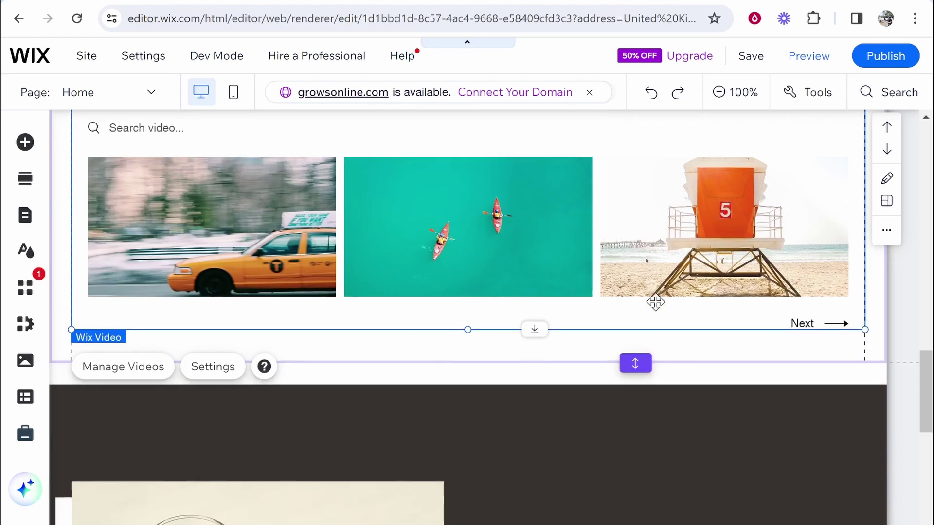
pyautogui.scroll(-8, 454, 350)
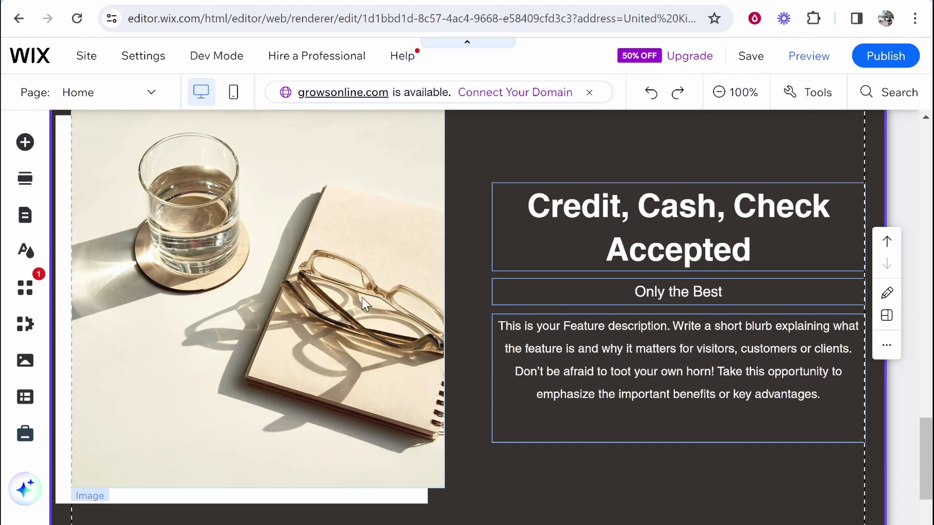
pyautogui.click(477, 226)
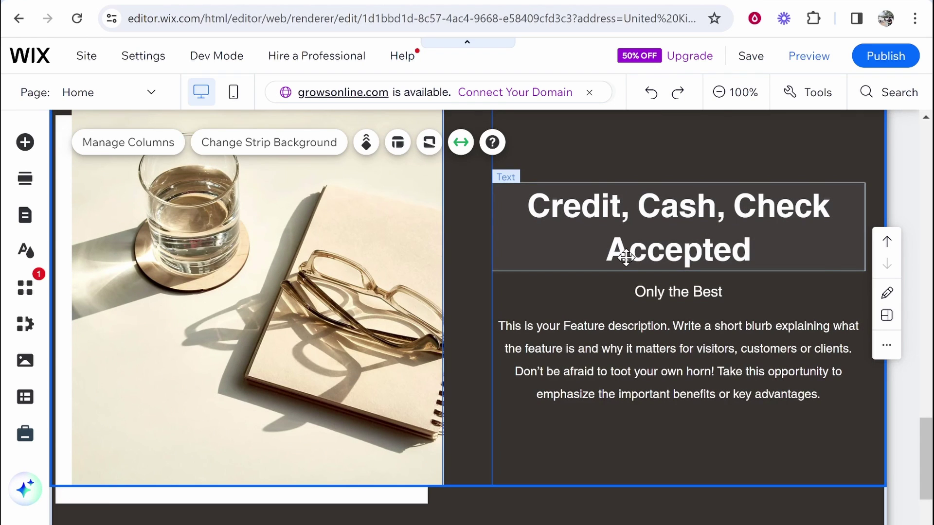
pyautogui.scroll(-4, 626, 258)
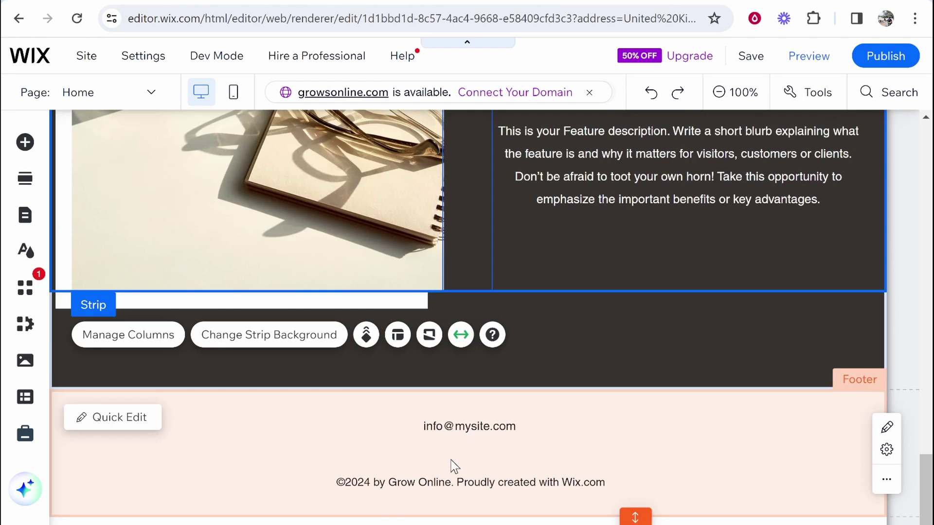
pyautogui.scroll(2, 532, 489)
pyautogui.scroll(3, 532, 489)
pyautogui.scroll(4, 668, 427)
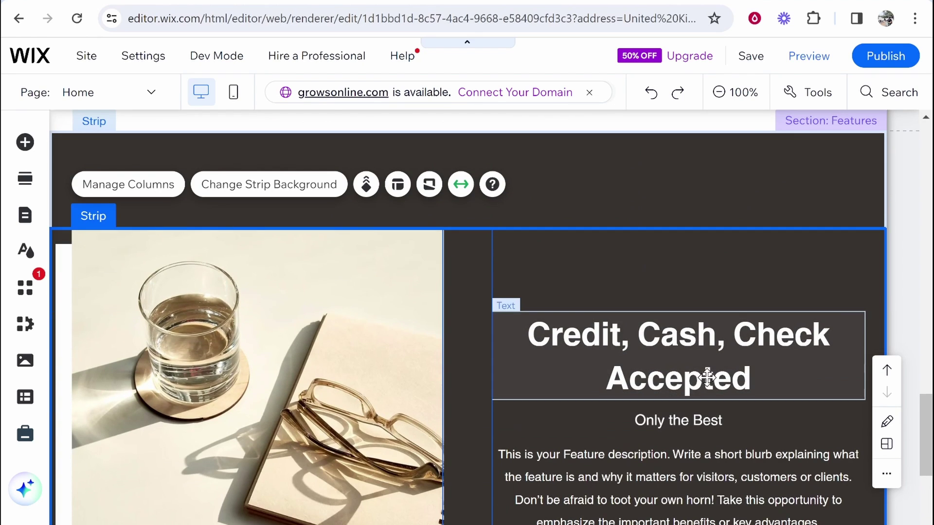
pyautogui.scroll(6, 748, 363)
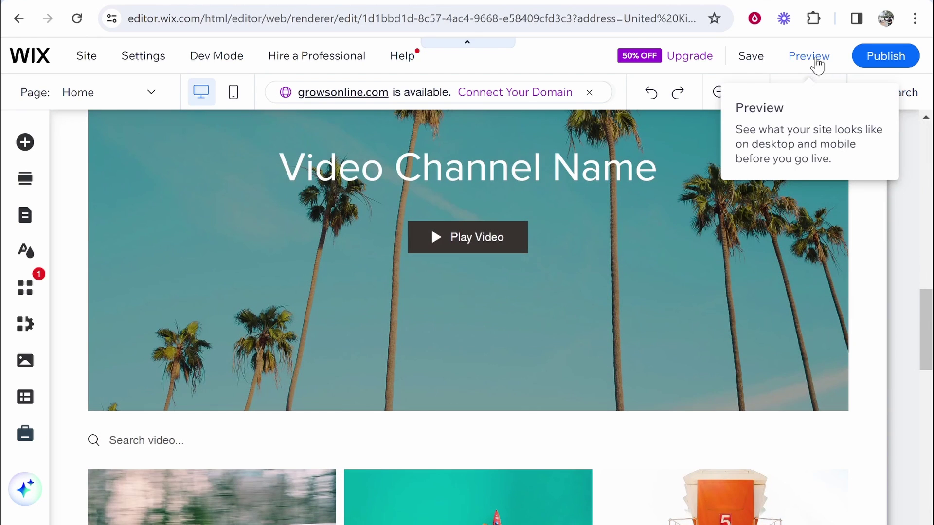
# Preview the site and scroll through the hero, video gallery and payment sections.
pyautogui.click(819, 63)
pyautogui.scroll(-7, 674, 301)
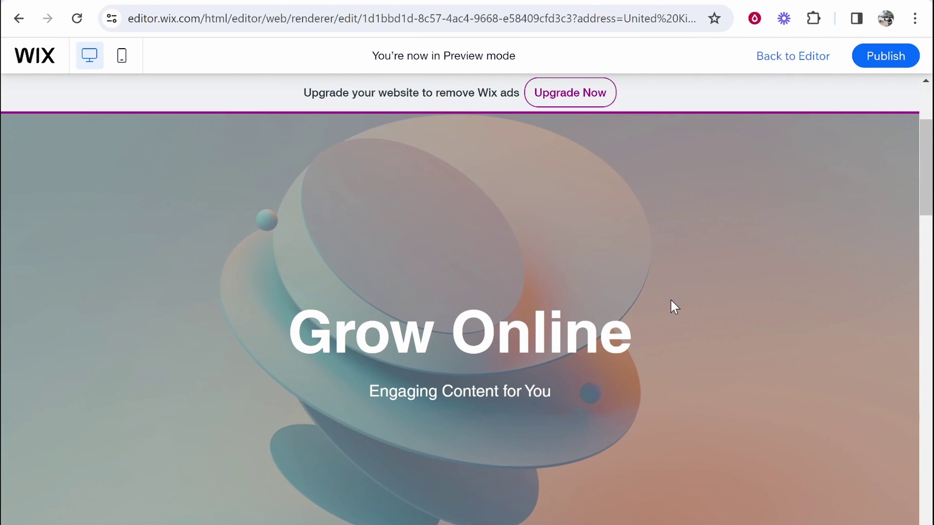
pyautogui.scroll(-10, 673, 258)
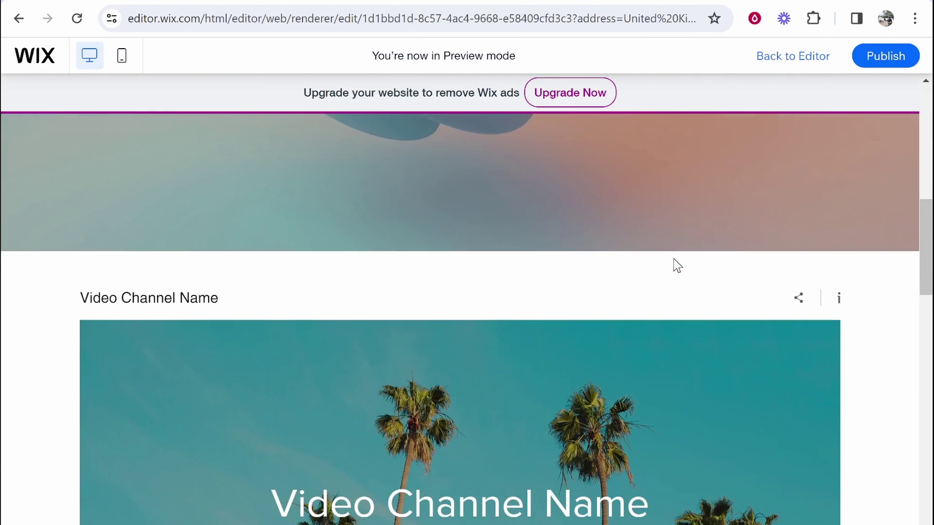
pyautogui.scroll(-3, 673, 257)
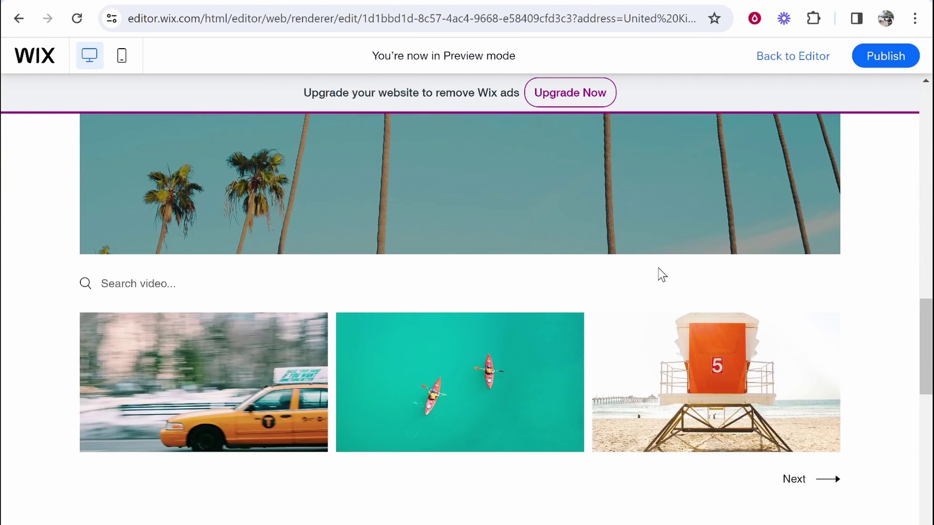
pyautogui.scroll(-5, 619, 260)
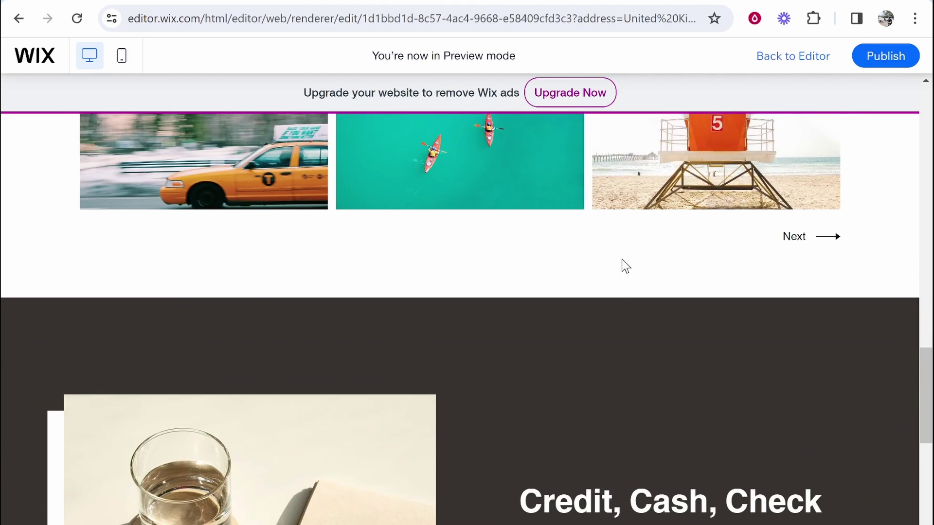
pyautogui.scroll(-2, 620, 265)
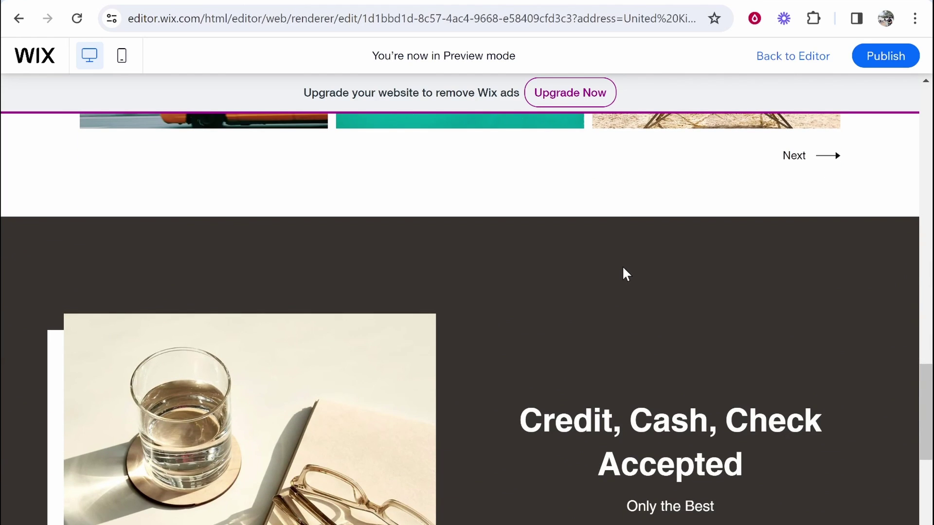